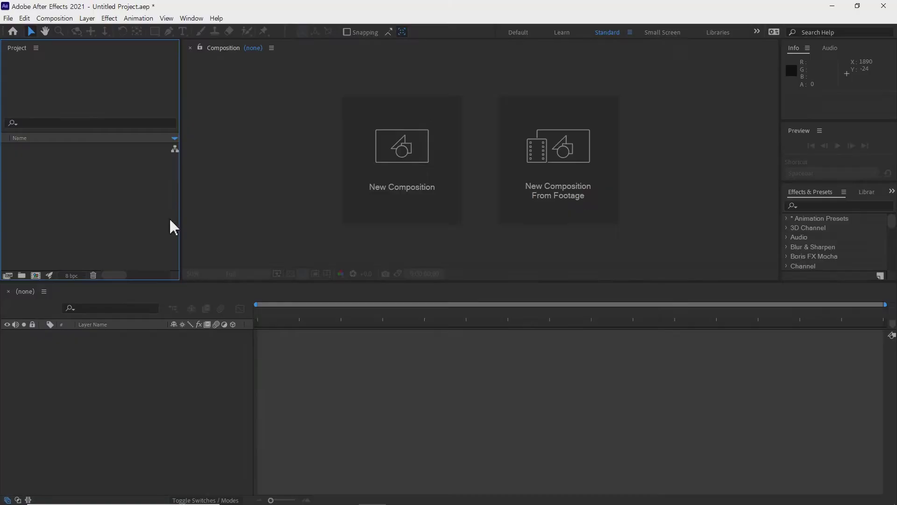
# Create Comp 1 from the HDV 720 29.97 preset (1280×720, 3 seconds) and view the Layer menu
pyautogui.click(36, 277)
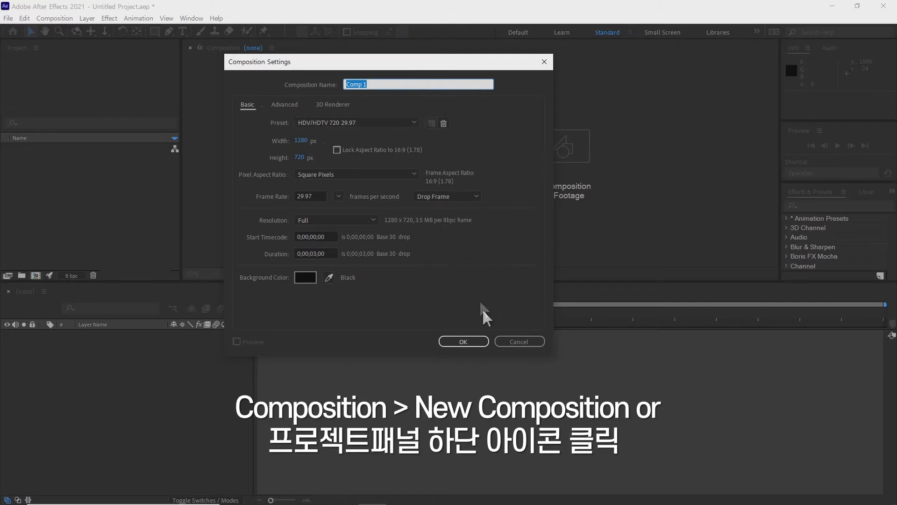
pyautogui.click(467, 342)
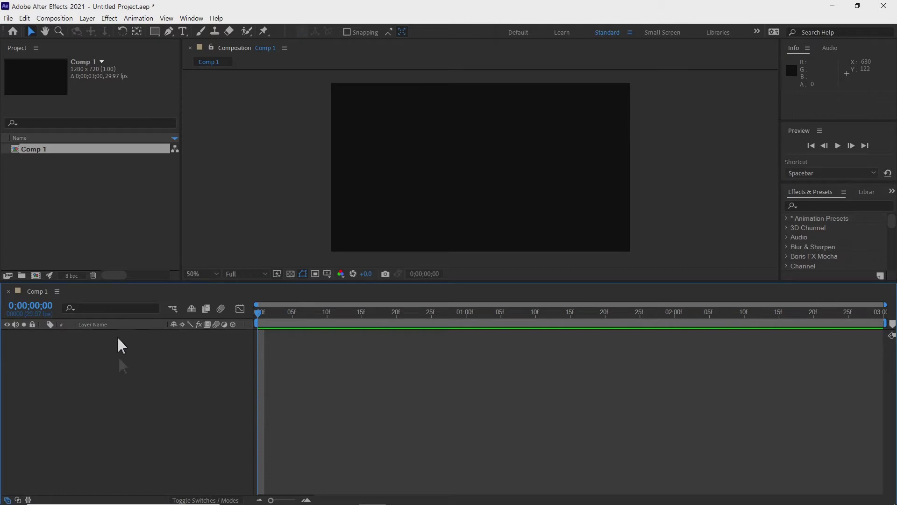
pyautogui.click(87, 19)
pyautogui.moveTo(92, 32)
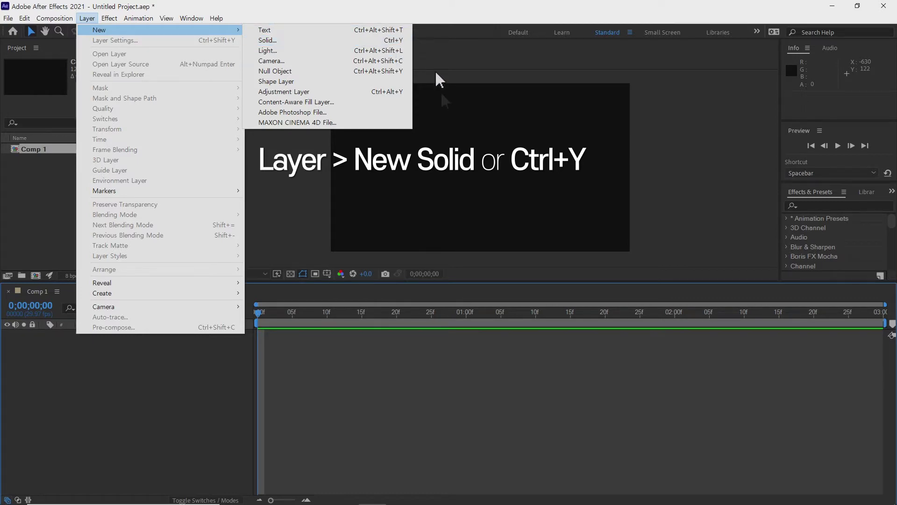
# Dismiss the Layer menu and add a new solid from the empty timeline's New > Solid option
pyautogui.click(189, 390)
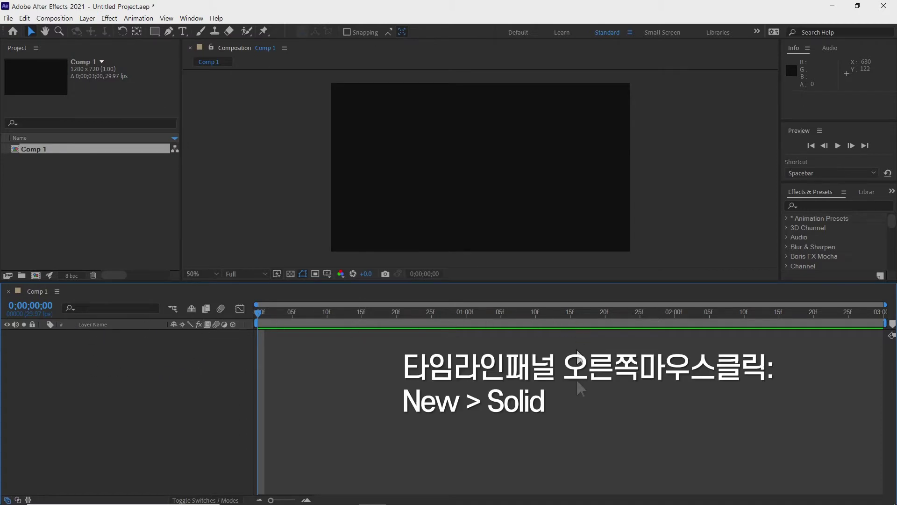
pyautogui.rightClick(139, 355)
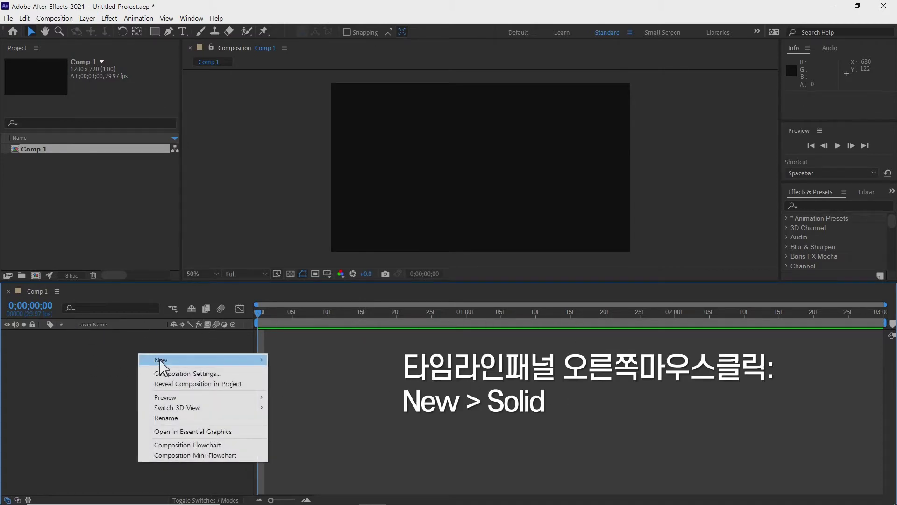
pyautogui.moveTo(158, 360)
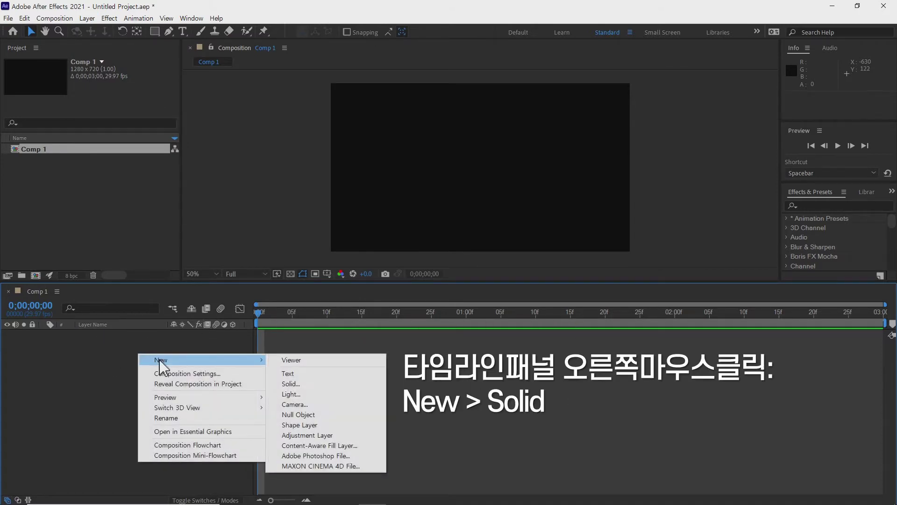
pyautogui.click(316, 384)
# Replace 'Medium Lime Green' in the solid's name with 'master', giving 'master Solid 1'
pyautogui.moveTo(400, 142); pyautogui.dragTo(344, 104)
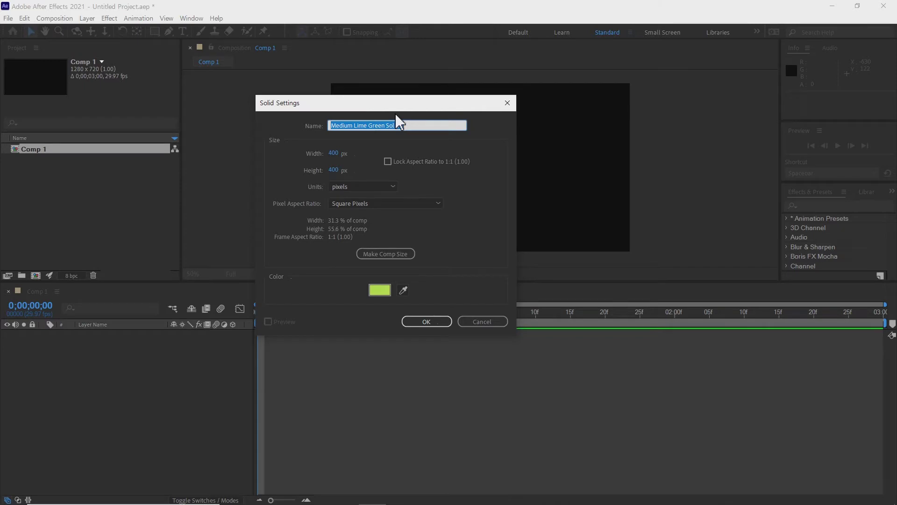
pyautogui.click(415, 124)
pyautogui.click(415, 124)
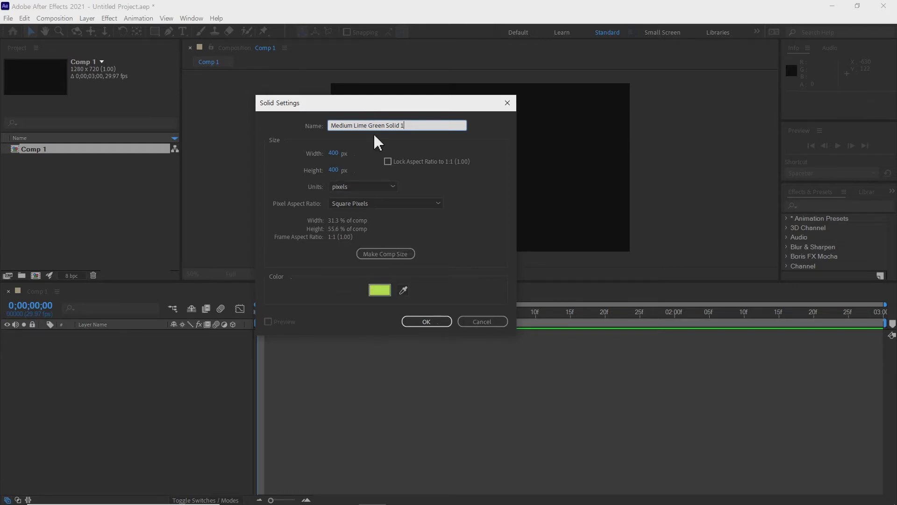
pyautogui.moveTo(374, 126); pyautogui.dragTo(397, 125)
pyautogui.click(411, 125)
pyautogui.moveTo(329, 125)
pyautogui.mouseDown()
pyautogui.moveTo(410, 125)
pyautogui.moveTo(386, 125)
pyautogui.mouseUp()
pyautogui.press('BackSpace')
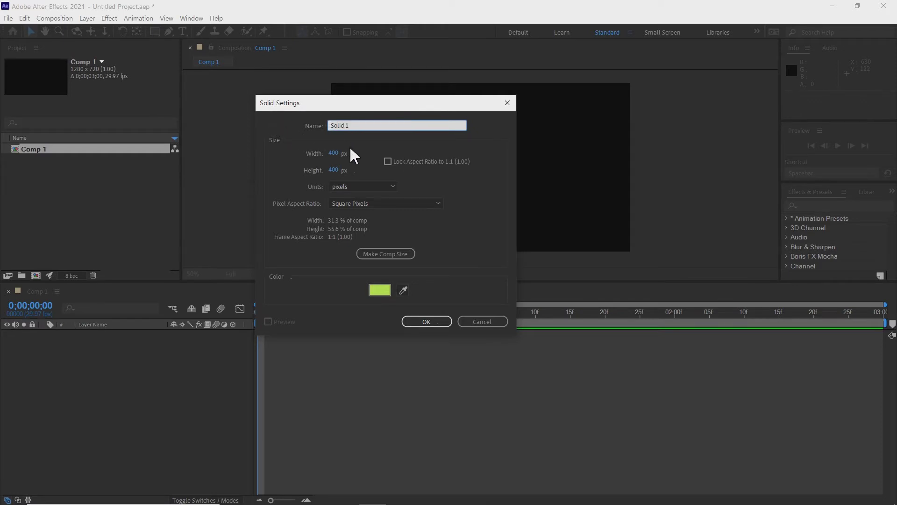
pyautogui.write('master')
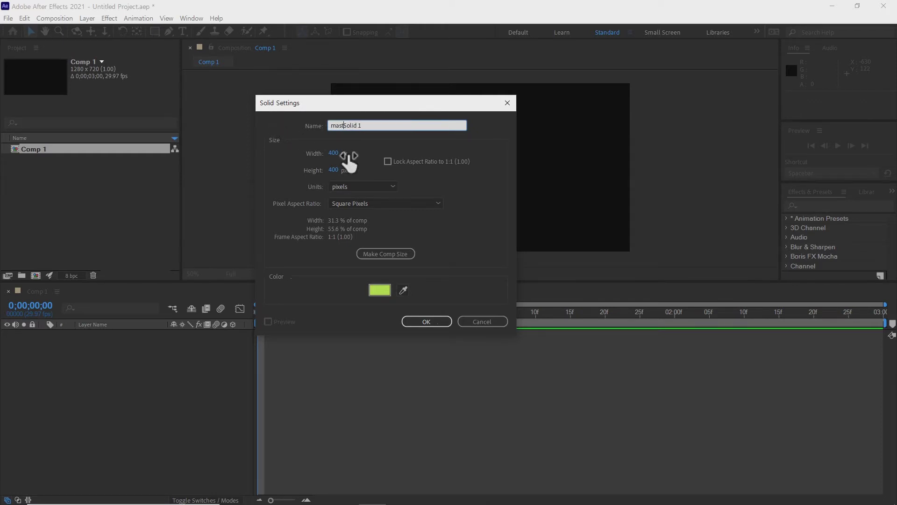
pyautogui.click(375, 125)
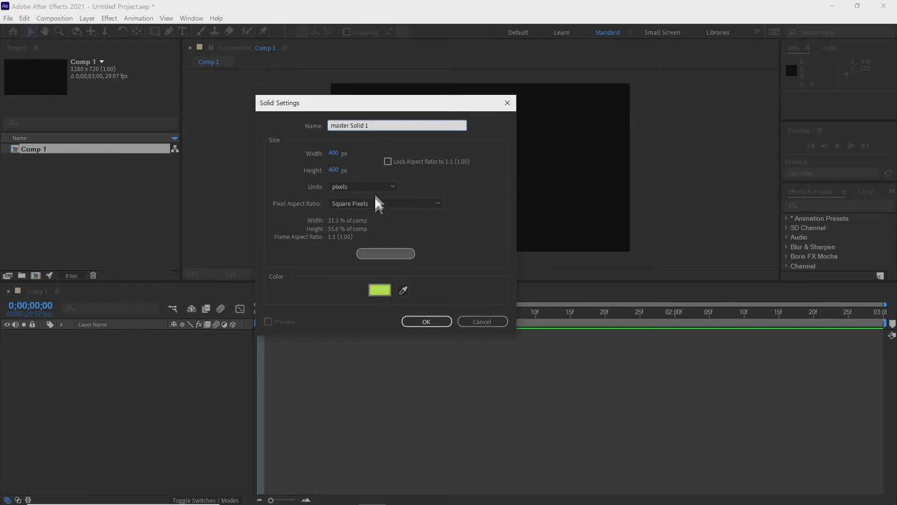
# Clear the solid's name and shift its colour from green (A4DD00) to blue in the picker
pyautogui.click(376, 294)
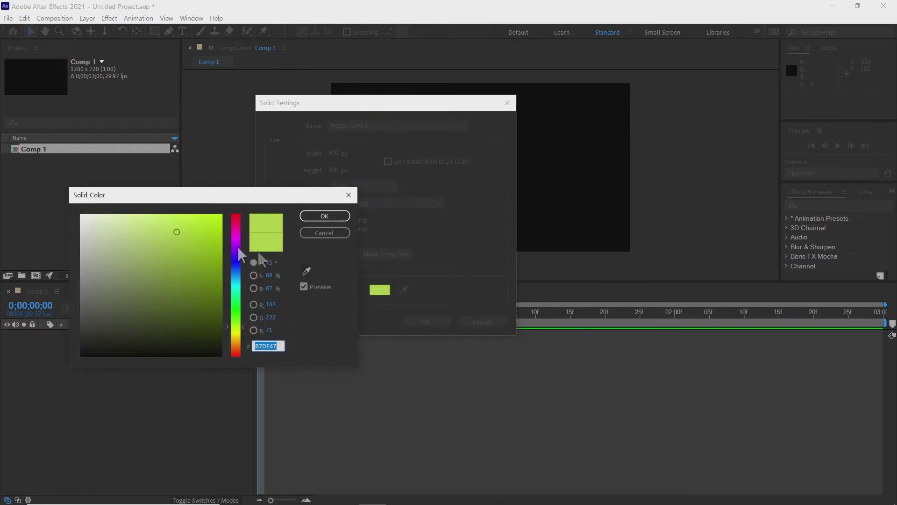
pyautogui.moveTo(177, 236); pyautogui.dragTo(211, 262)
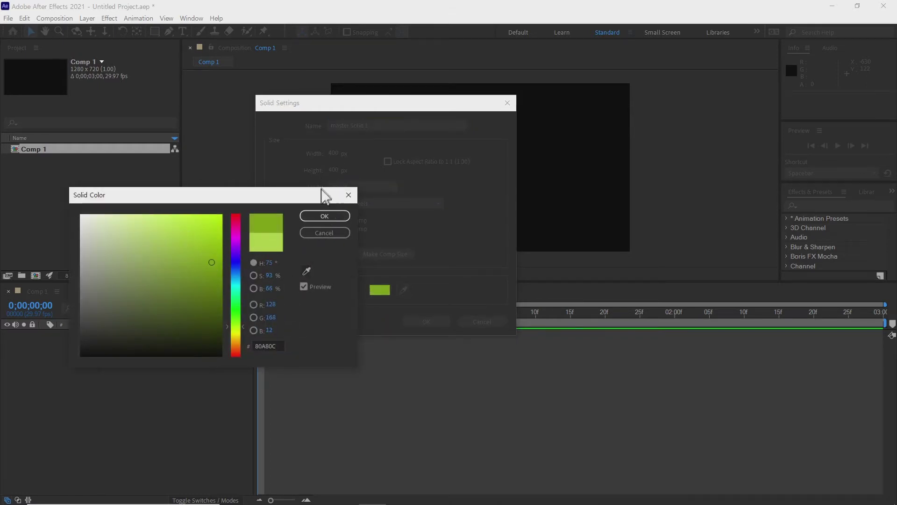
pyautogui.click(324, 216)
pyautogui.hotkey('ctrl', 'a')
pyautogui.press('BackSpace')
pyautogui.click(380, 292)
pyautogui.write('A4DD00')
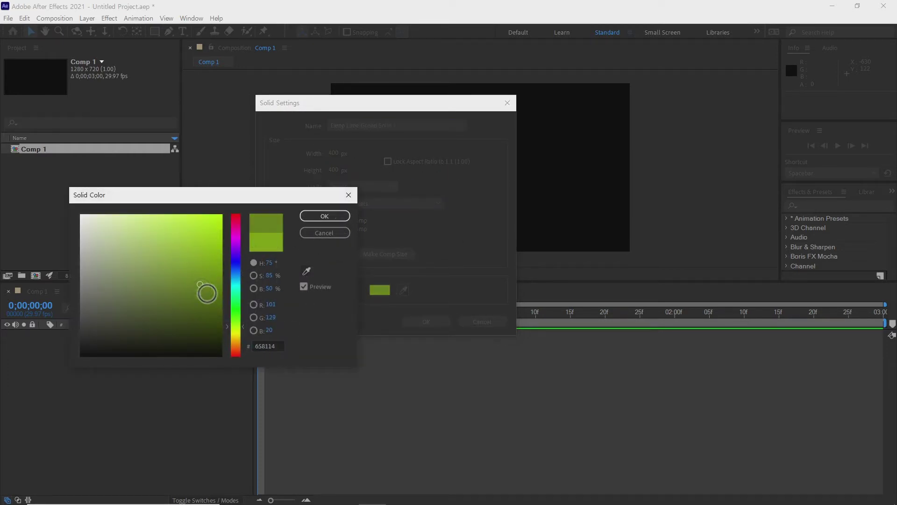
pyautogui.moveTo(233, 321); pyautogui.dragTo(235, 272)
pyautogui.click(324, 215)
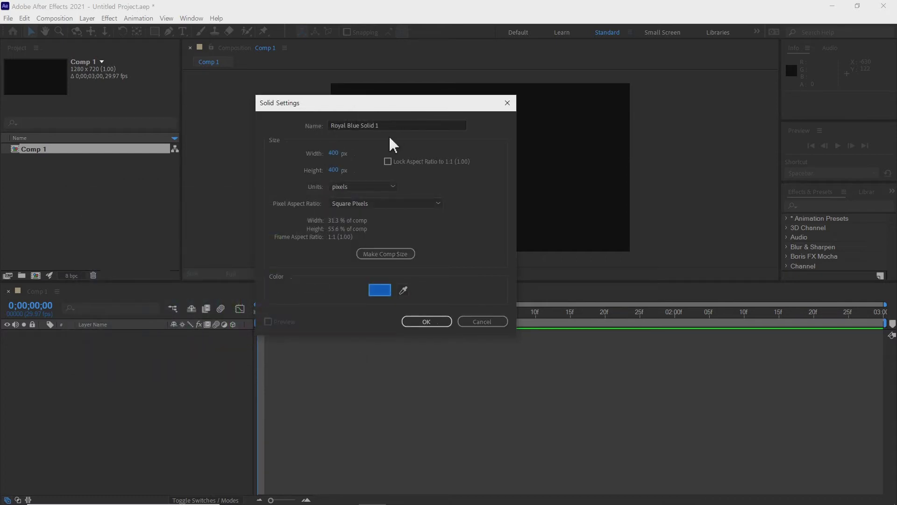
# Sample a royal blue with the eyedropper and move the Solid Settings dialog aside
pyautogui.click(404, 290)
pyautogui.click(641, 127)
pyautogui.click(403, 290)
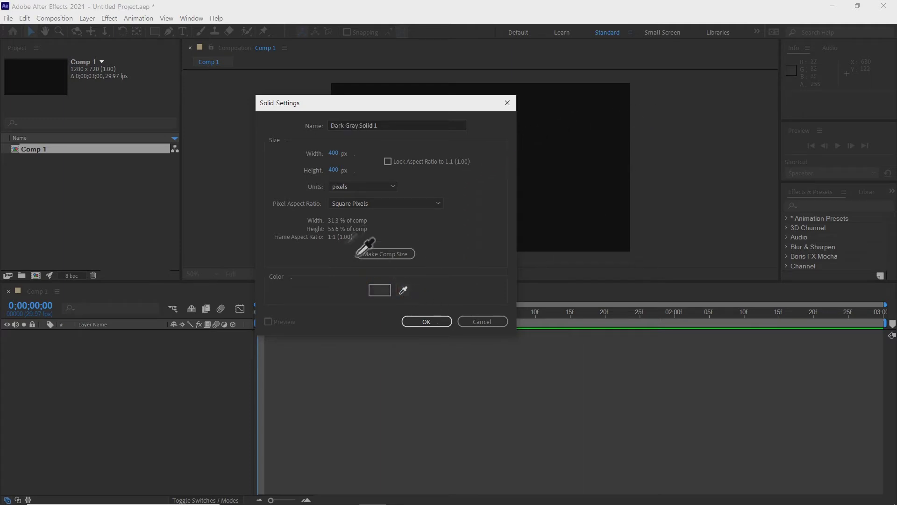
pyautogui.click(341, 169)
pyautogui.click(403, 290)
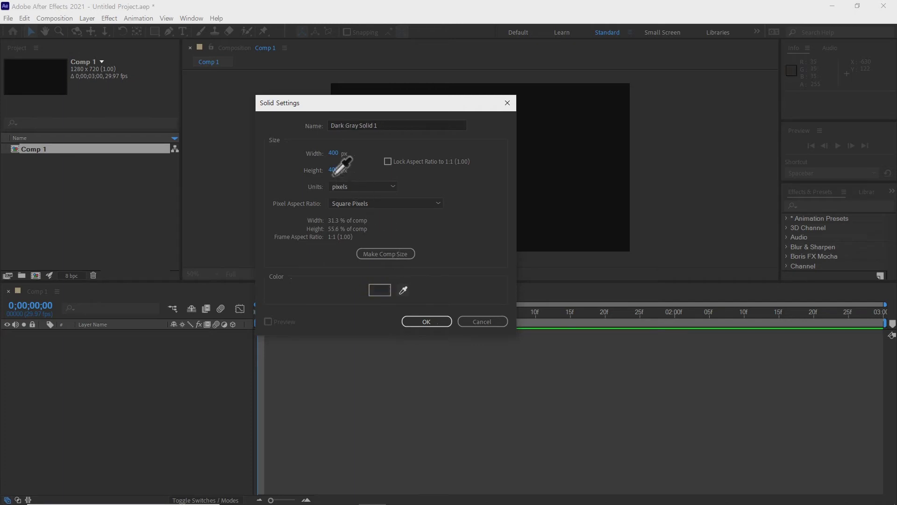
pyautogui.click(333, 170)
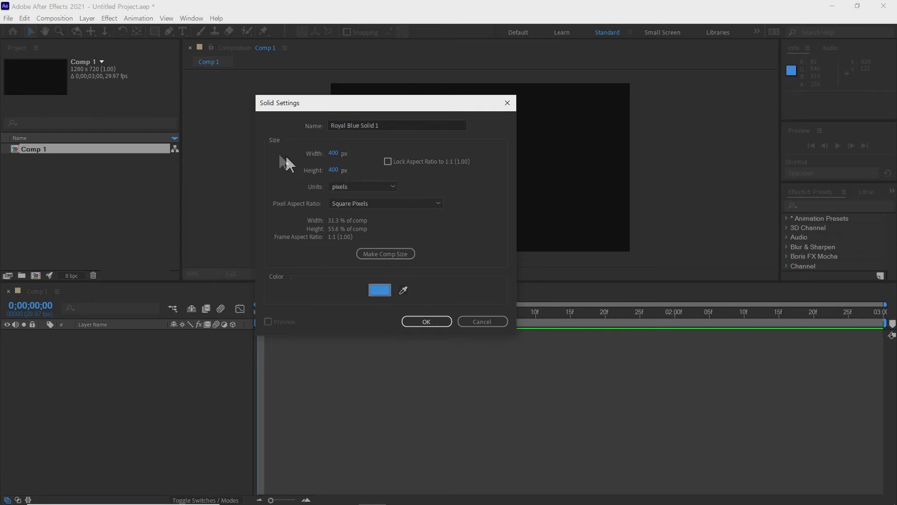
pyautogui.click(334, 153)
pyautogui.click(355, 153)
pyautogui.moveTo(309, 104)
pyautogui.mouseDown()
pyautogui.moveTo(143, 124)
pyautogui.moveTo(88, 157)
pyautogui.mouseUp()
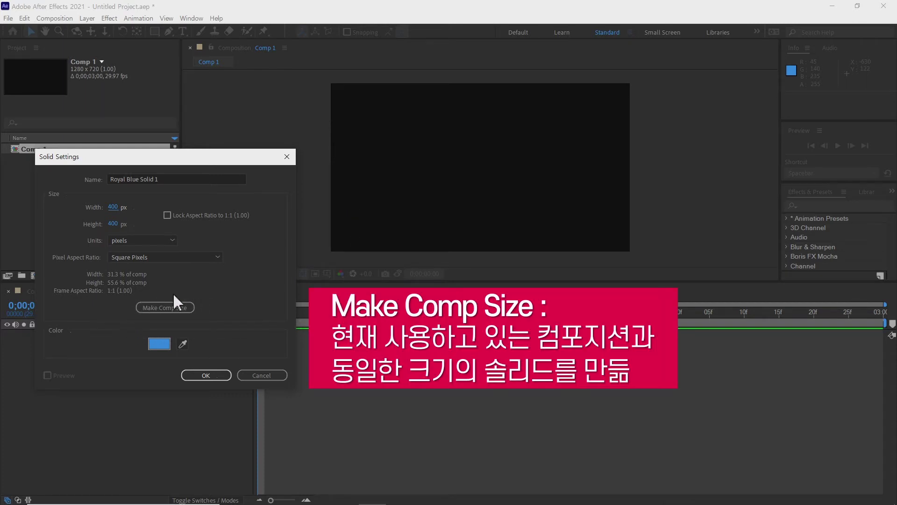
# Lock the aspect ratio and set the solid's width and height to 500 px
pyautogui.click(164, 307)
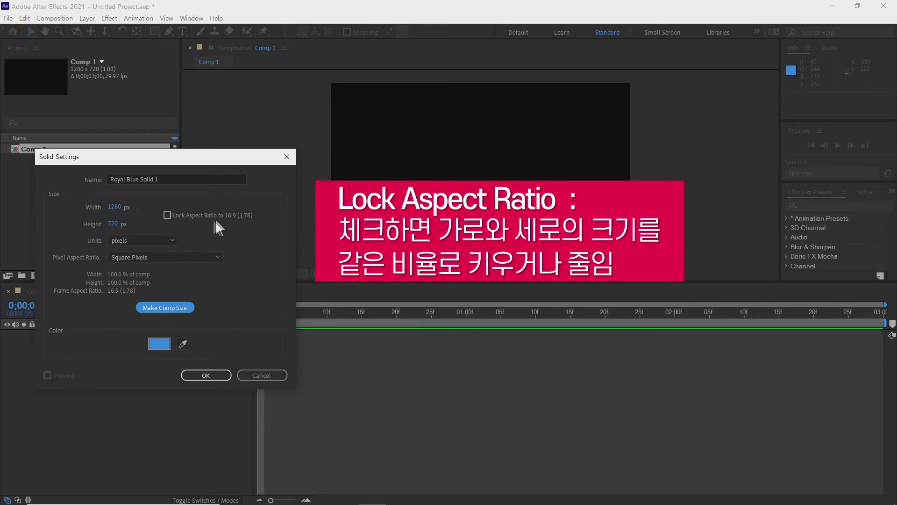
pyautogui.press('Tab')
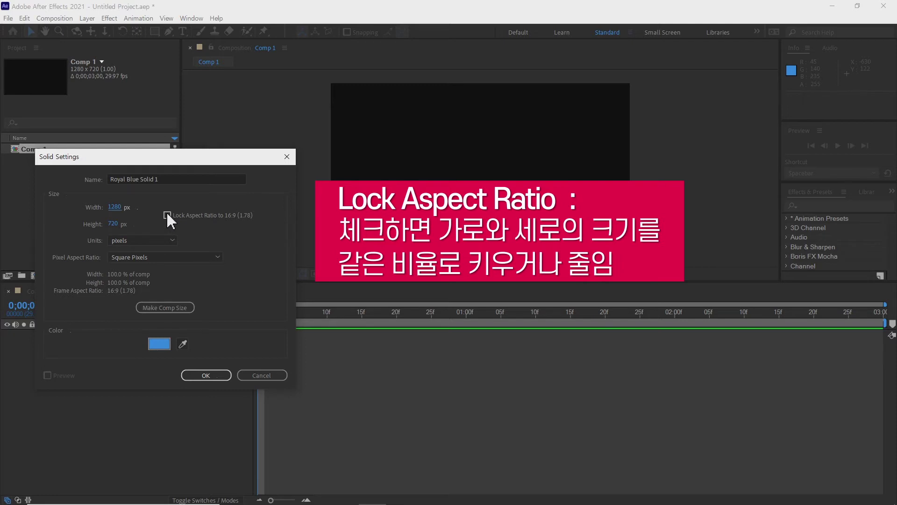
pyautogui.click(167, 214)
pyautogui.moveTo(116, 211)
pyautogui.mouseDown()
pyautogui.moveTo(87, 223)
pyautogui.moveTo(125, 225)
pyautogui.moveTo(66, 209)
pyautogui.moveTo(96, 210)
pyautogui.mouseUp()
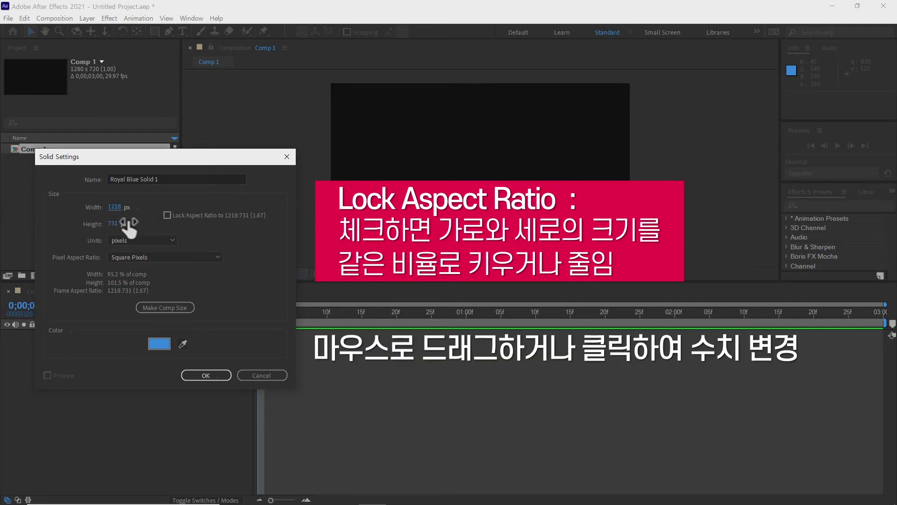
pyautogui.click(114, 207)
pyautogui.write('1200')
pyautogui.click(71, 228)
pyautogui.click(114, 207)
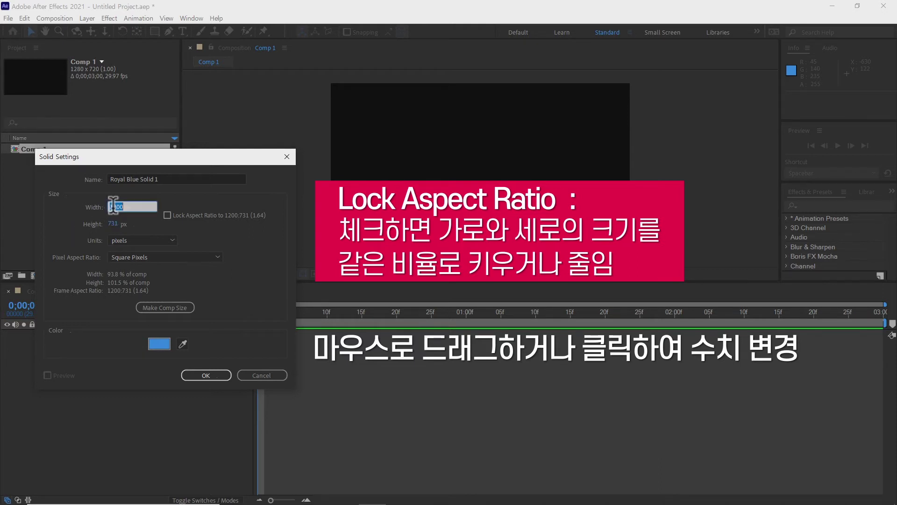
pyautogui.write('500')
pyautogui.press('Tab')
pyautogui.write('500')
pyautogui.click(68, 229)
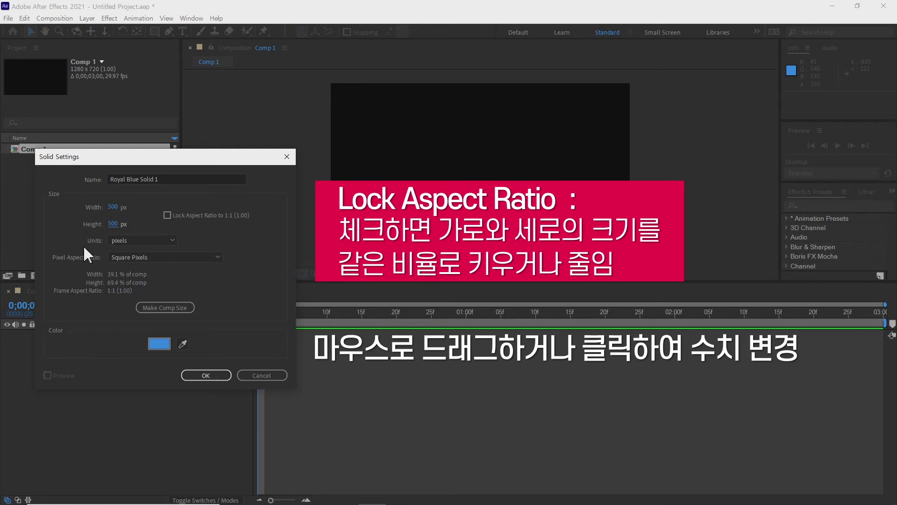
# Keep pixels as the unit and Square Pixels as the aspect ratio, then create the solid
pyautogui.click(127, 237)
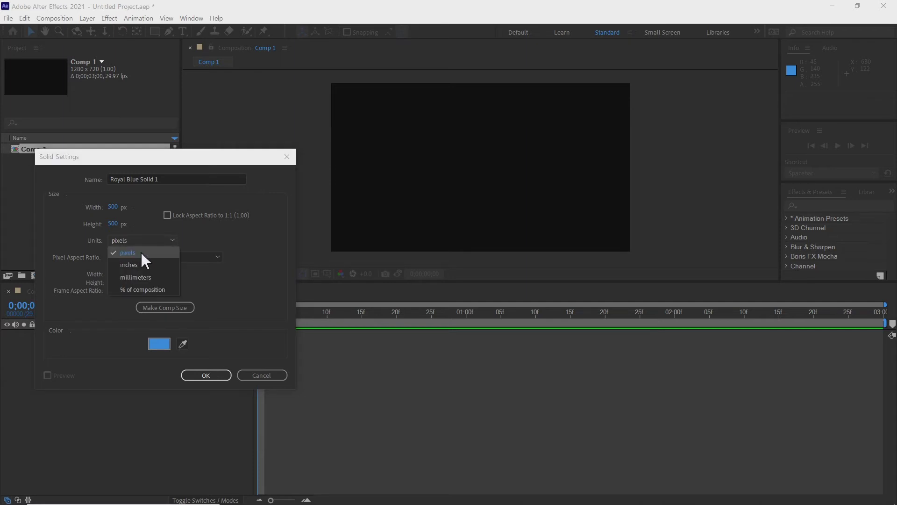
pyautogui.click(142, 251)
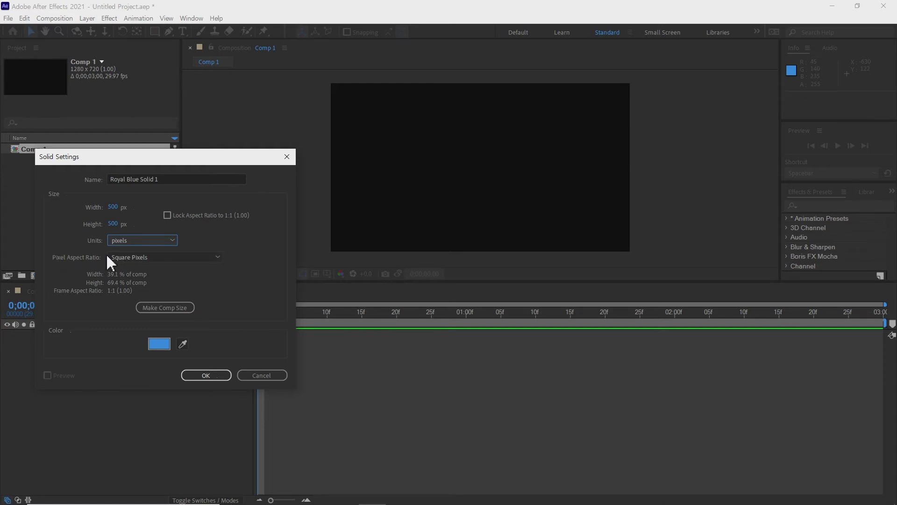
pyautogui.click(131, 258)
pyautogui.click(175, 267)
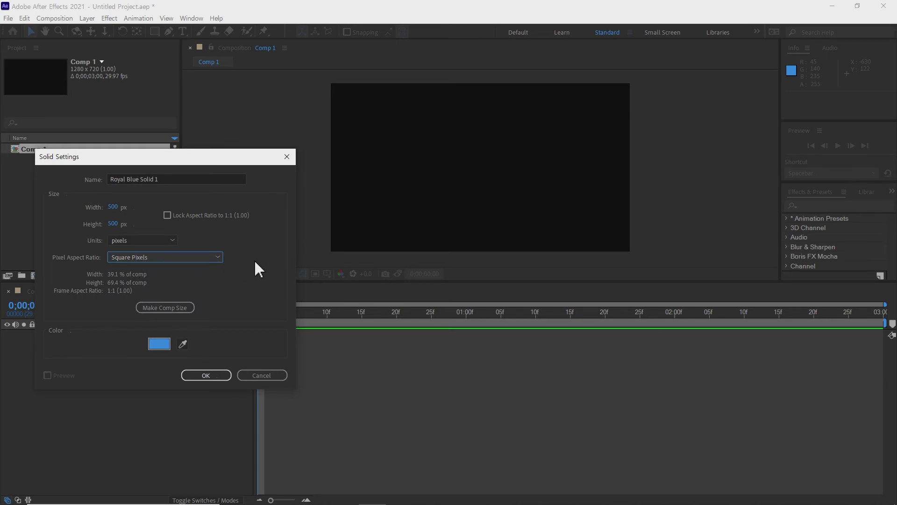
pyautogui.click(219, 258)
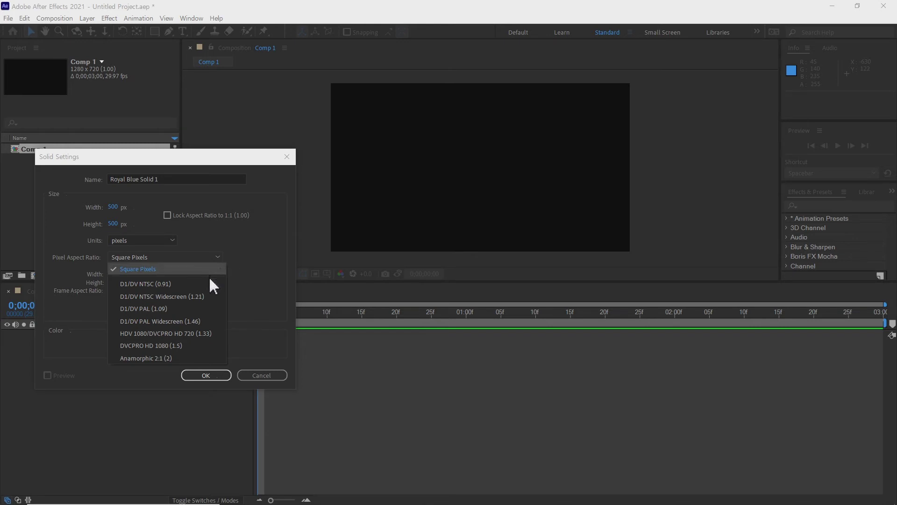
pyautogui.click(246, 267)
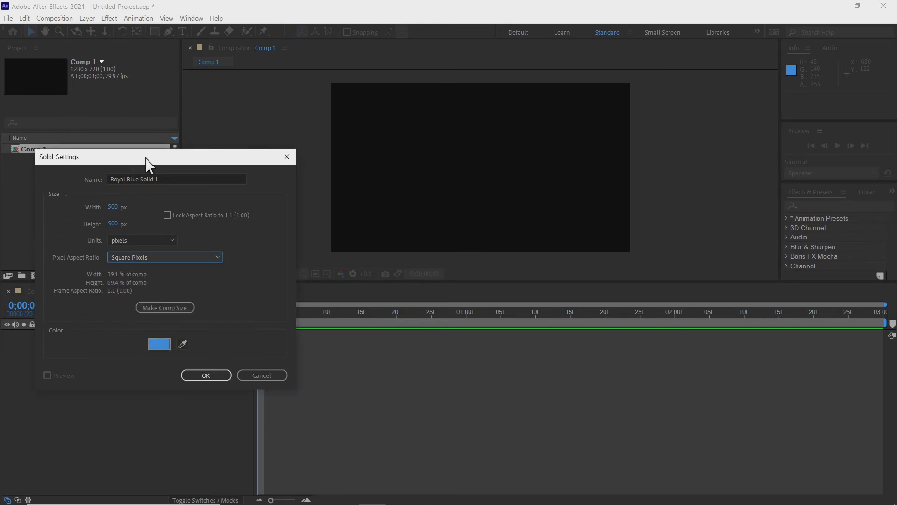
pyautogui.moveTo(146, 157); pyautogui.dragTo(175, 115)
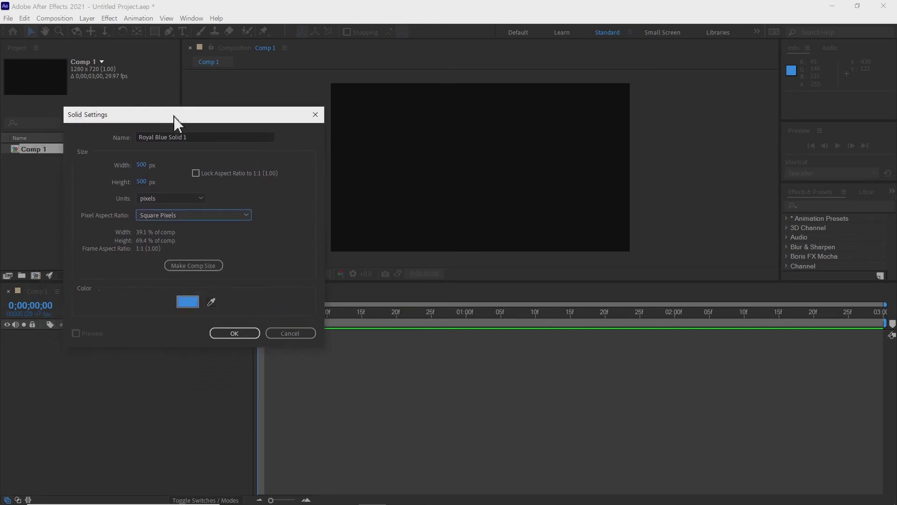
pyautogui.click(247, 333)
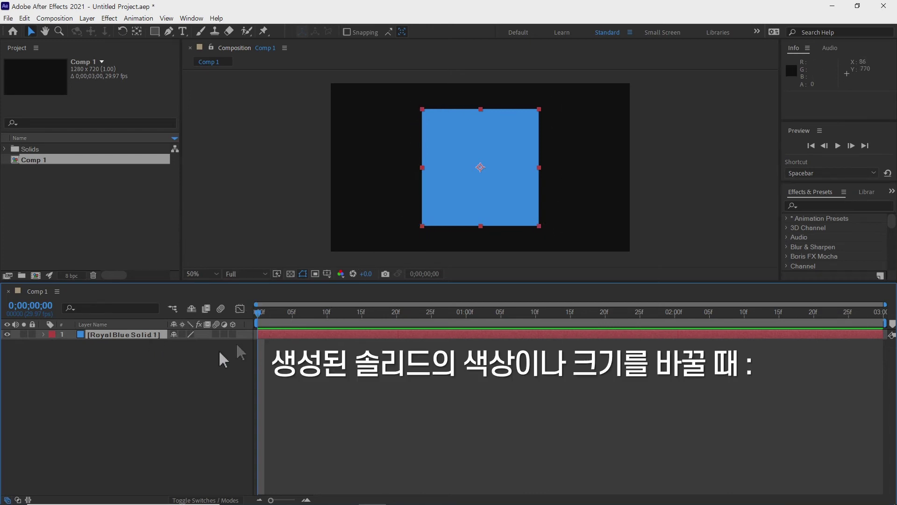
# Select the Royal Blue Solid 1 layer and open its Solid Settings from the Layer menu
pyautogui.click(156, 349)
pyautogui.click(137, 335)
pyautogui.click(150, 360)
pyautogui.click(140, 336)
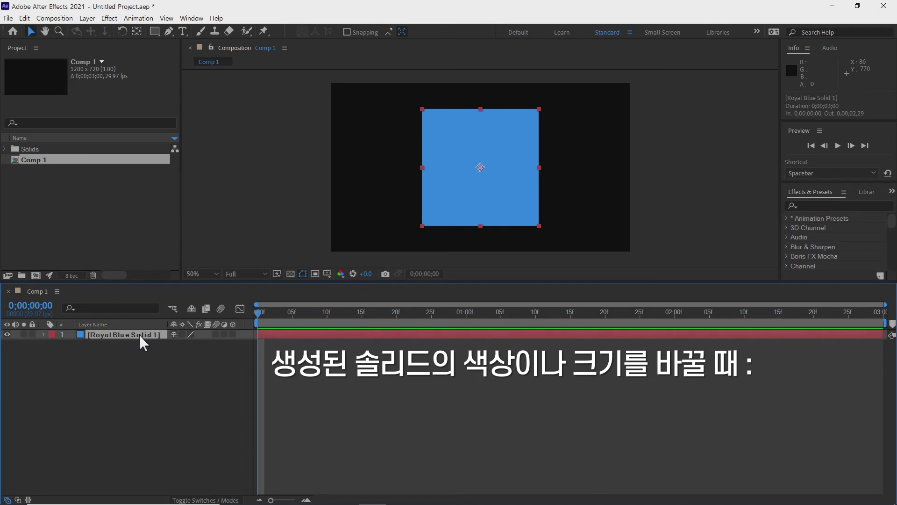
pyautogui.click(87, 18)
pyautogui.moveTo(89, 30)
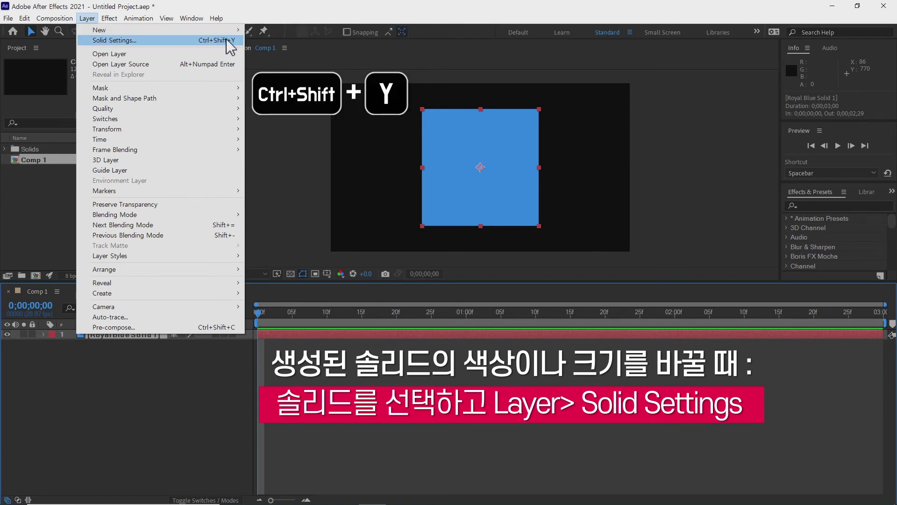
pyautogui.click(125, 40)
# Move the Solid Settings dialog to the left and switch off Preview
pyautogui.moveTo(184, 135); pyautogui.dragTo(311, 73)
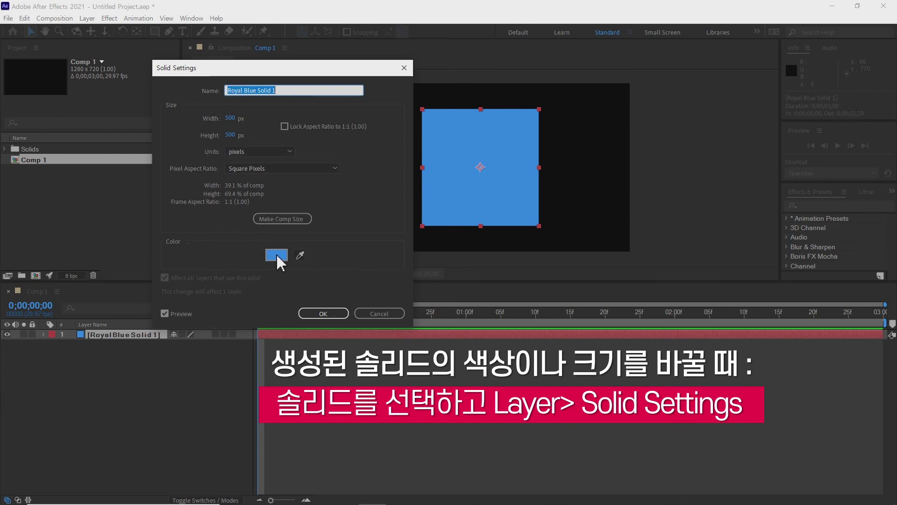
pyautogui.moveTo(293, 72); pyautogui.dragTo(235, 74)
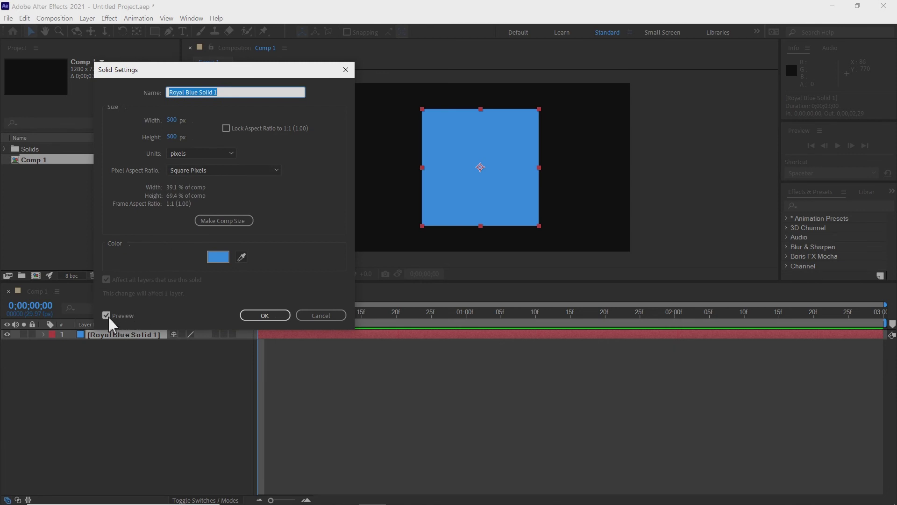
pyautogui.click(107, 315)
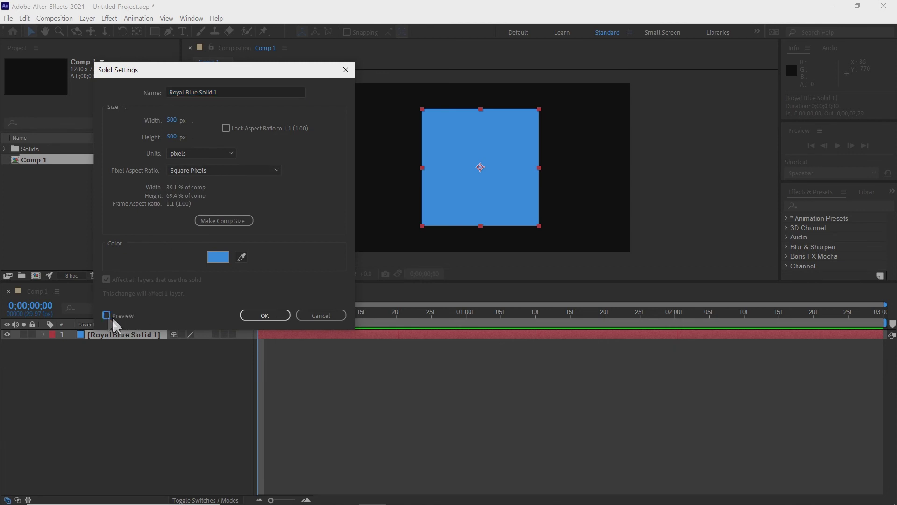
# Choose a slightly dark lime green in the Solid Color picker and confirm it
pyautogui.click(220, 255)
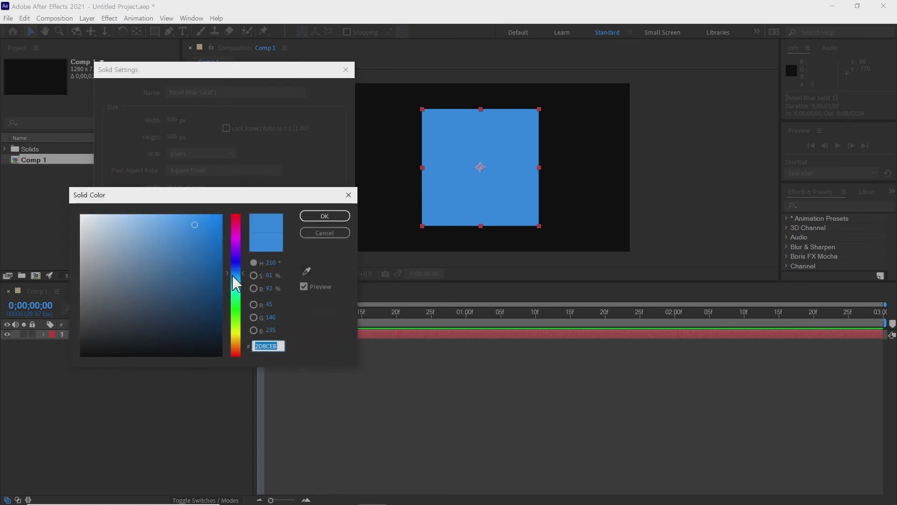
pyautogui.moveTo(236, 295); pyautogui.dragTo(236, 313)
pyautogui.click(219, 218)
pyautogui.moveTo(219, 218); pyautogui.dragTo(221, 221)
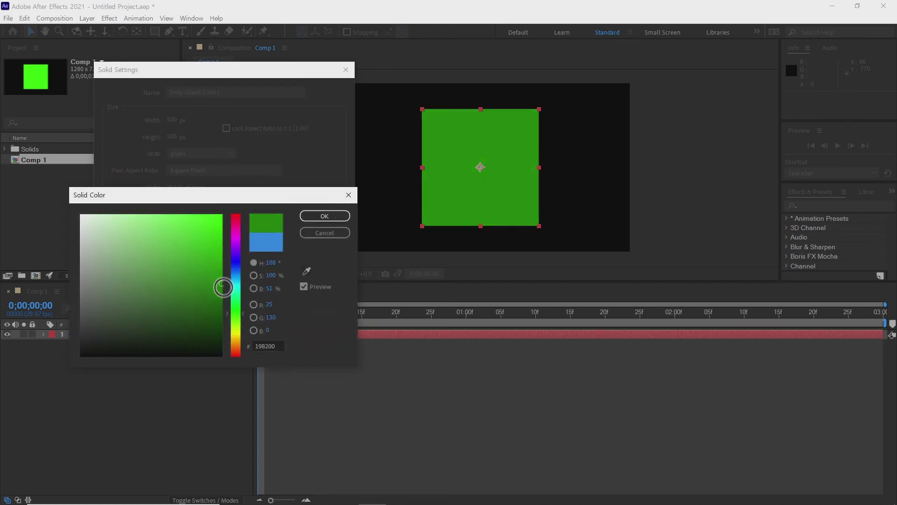
pyautogui.moveTo(308, 201); pyautogui.dragTo(593, 220)
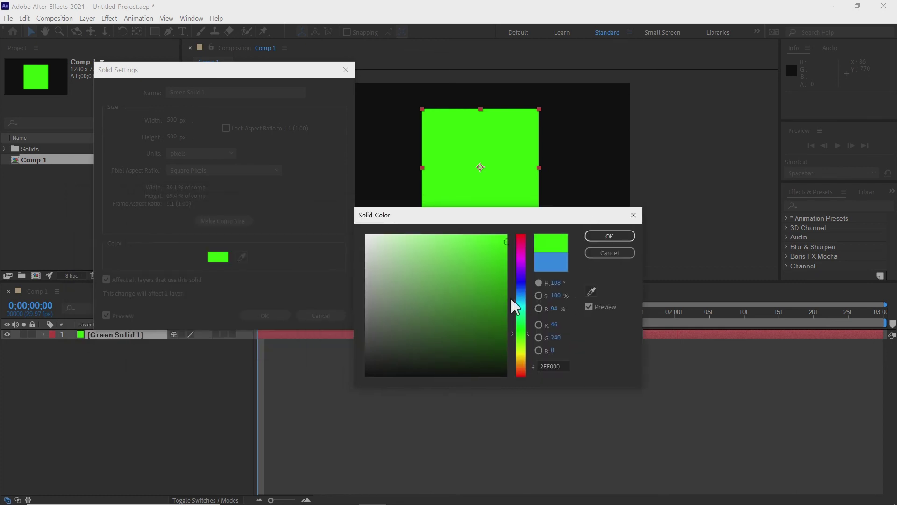
pyautogui.click(520, 346)
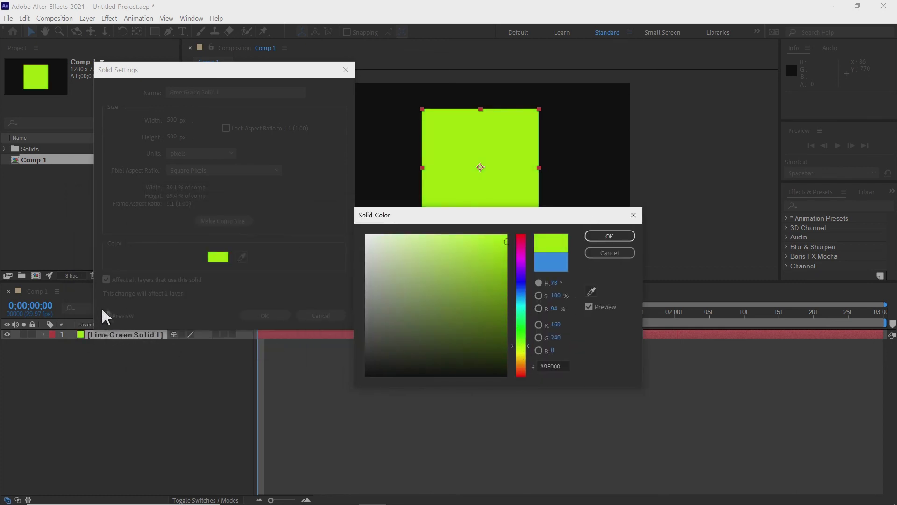
pyautogui.moveTo(503, 252); pyautogui.dragTo(510, 248)
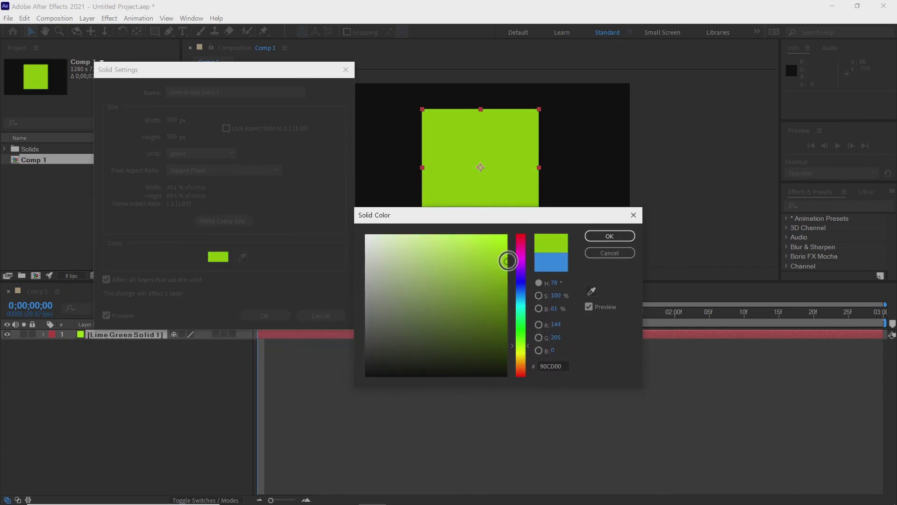
pyautogui.click(610, 236)
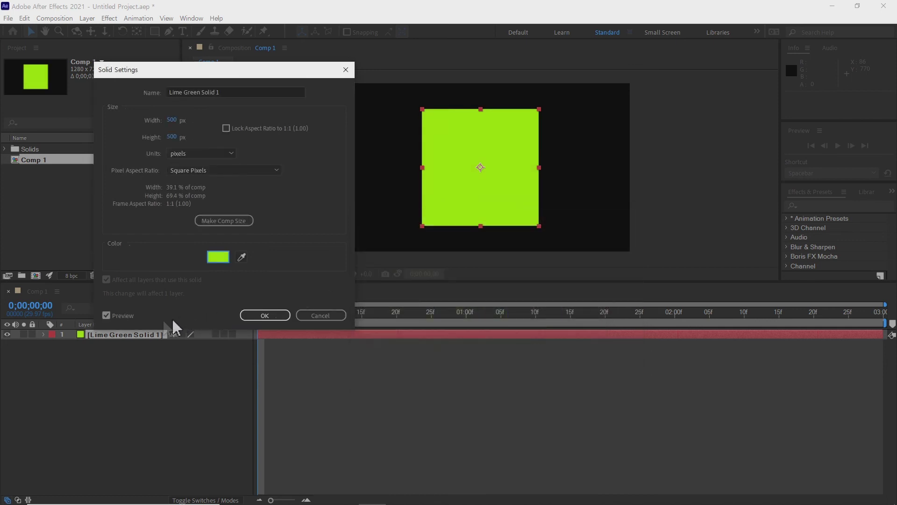
# Toggle Preview to compare lime green with royal blue, then apply the lime green
pyautogui.click(119, 315)
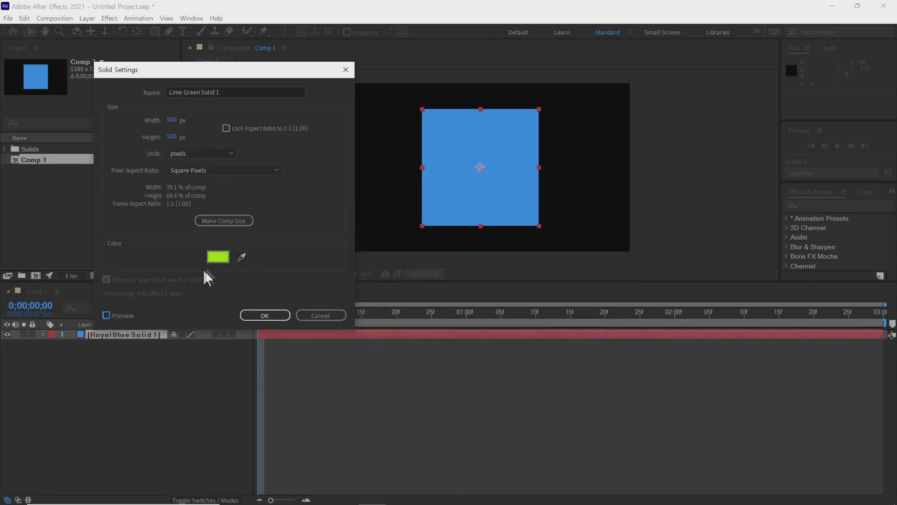
pyautogui.click(112, 313)
pyautogui.click(112, 313)
pyautogui.click(106, 315)
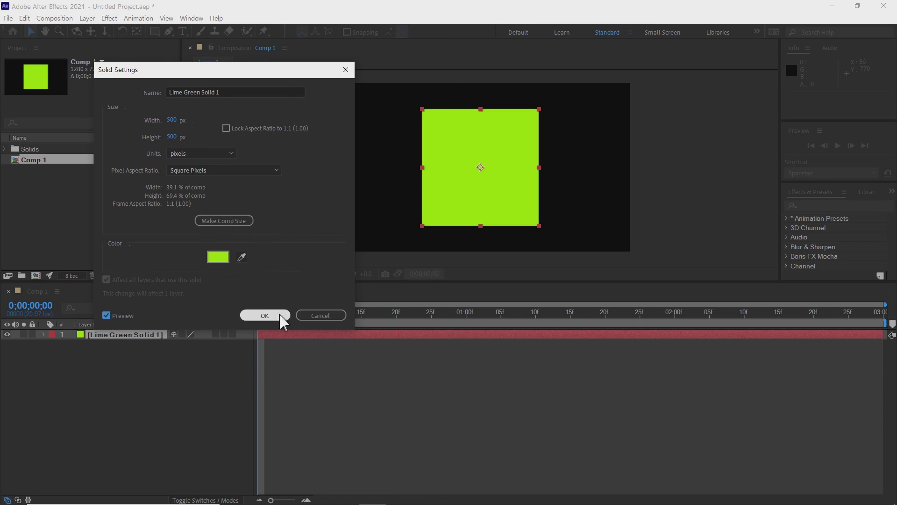
pyautogui.click(264, 315)
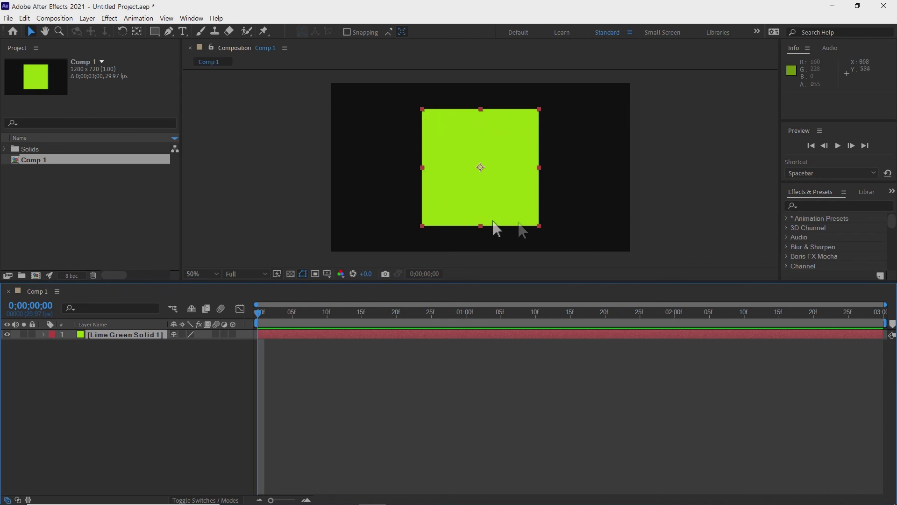
pyautogui.click(89, 19)
pyautogui.click(100, 43)
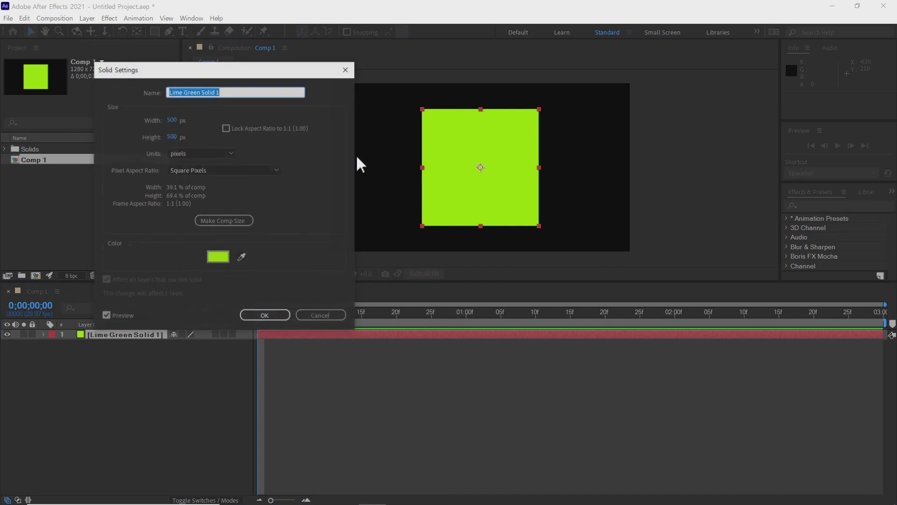
pyautogui.moveTo(172, 137); pyautogui.dragTo(236, 132)
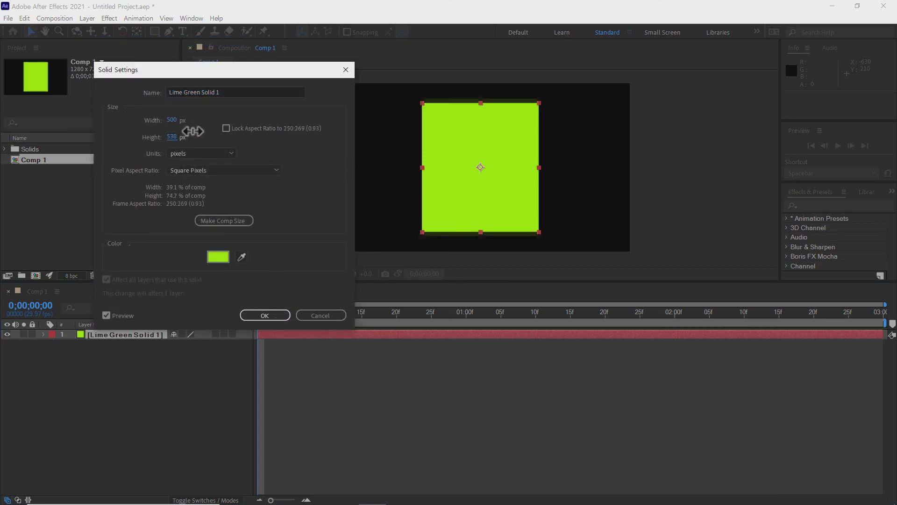
pyautogui.moveTo(172, 120); pyautogui.dragTo(255, 121)
pyautogui.moveTo(172, 137); pyautogui.dragTo(206, 136)
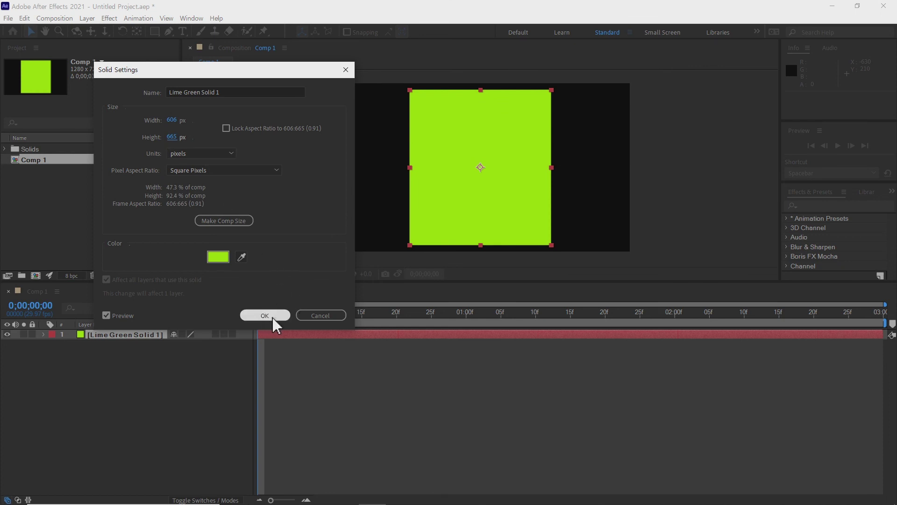
pyautogui.click(329, 314)
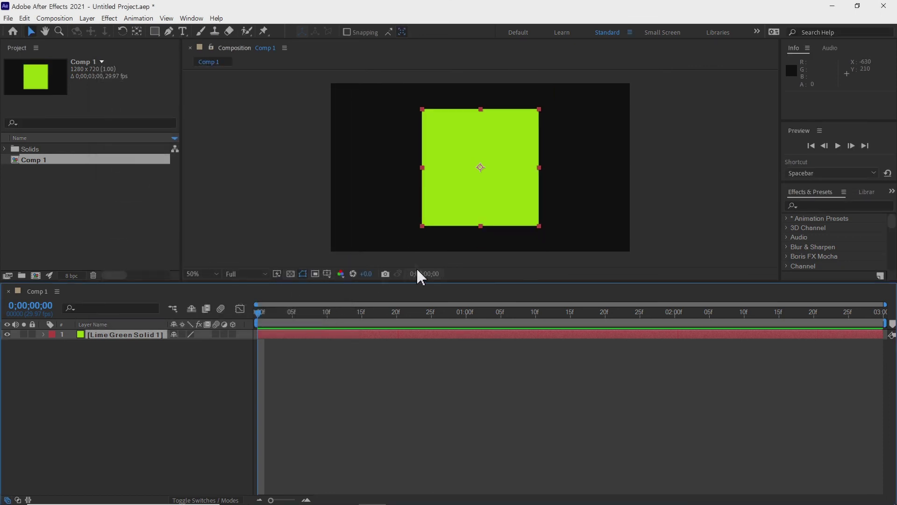